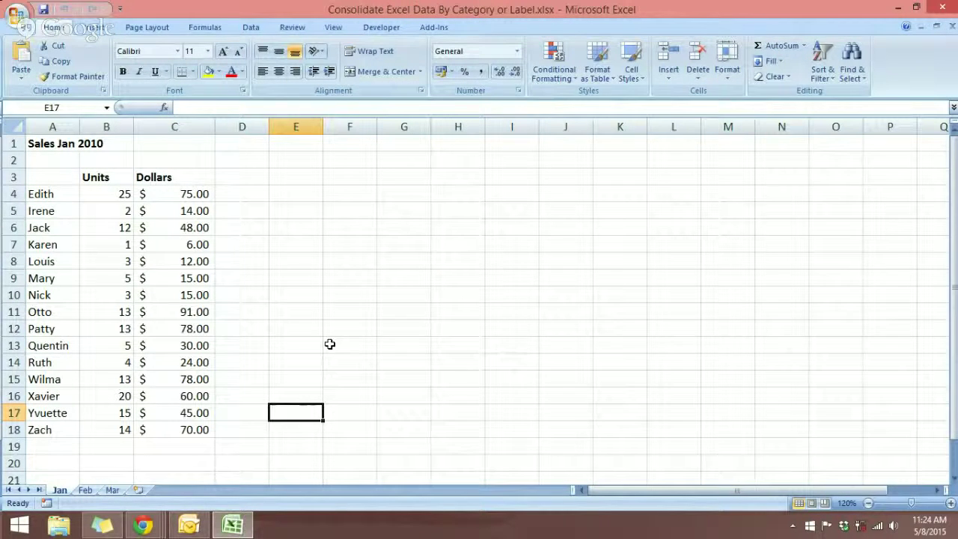
# Compare the salespeople lists, column headings and column order on the Jan, Feb and Mar sheets
pyautogui.click(86, 490)
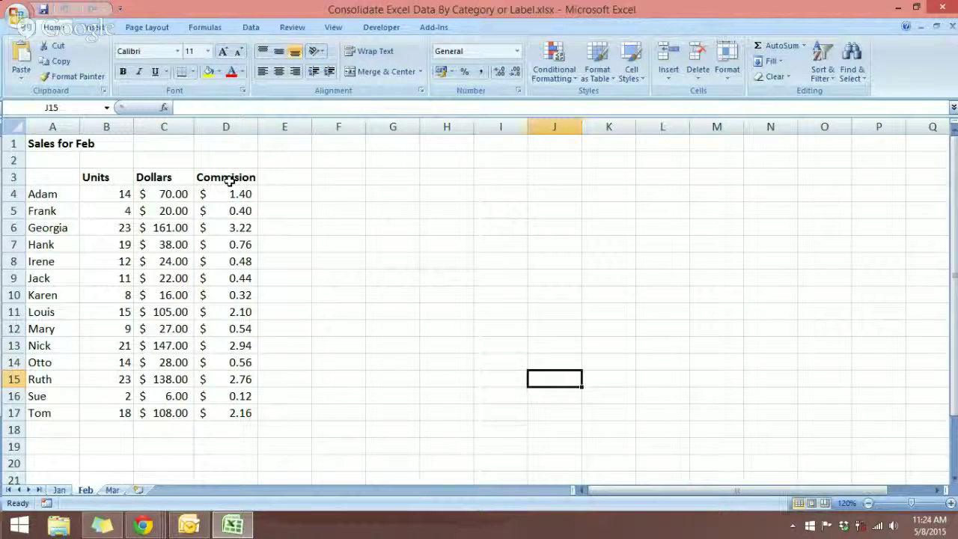
pyautogui.click(59, 490)
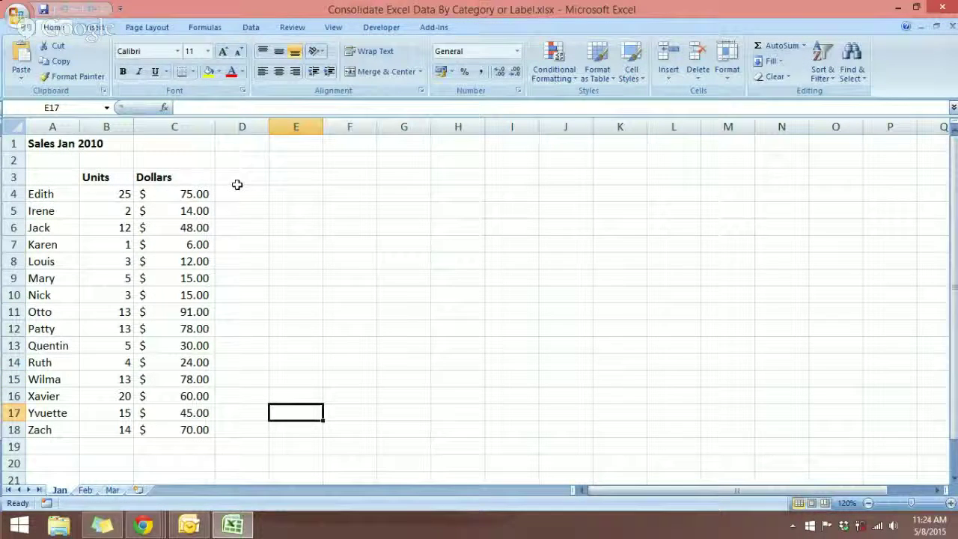
pyautogui.click(85, 490)
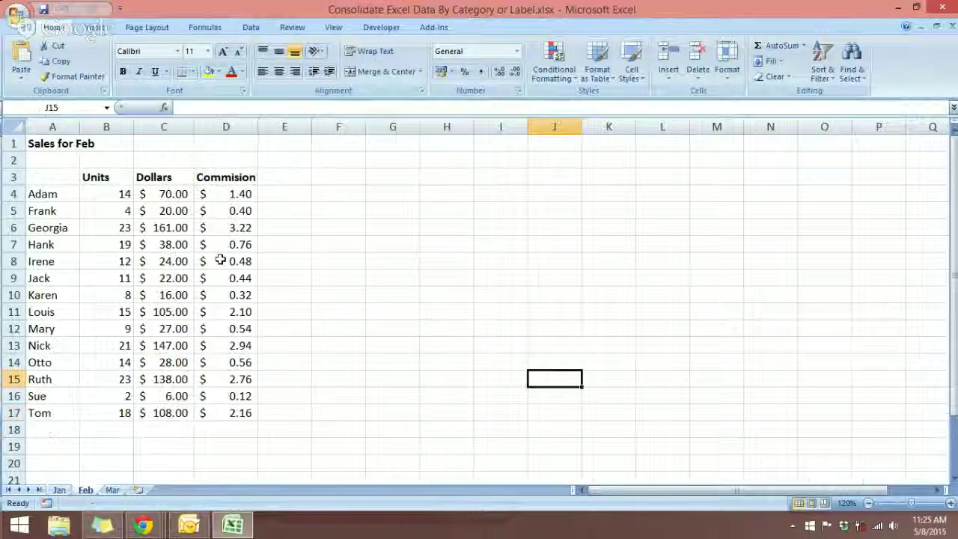
pyautogui.click(114, 491)
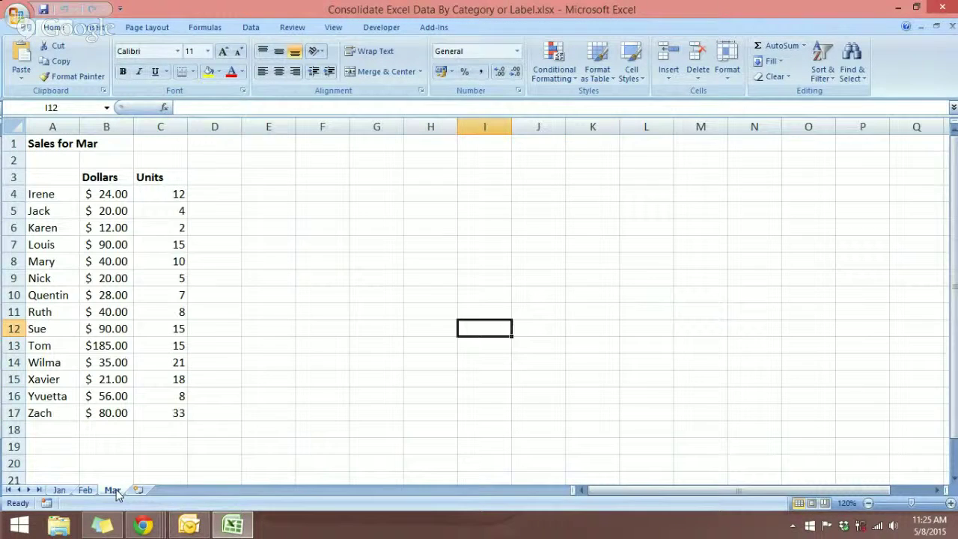
pyautogui.click(250, 278)
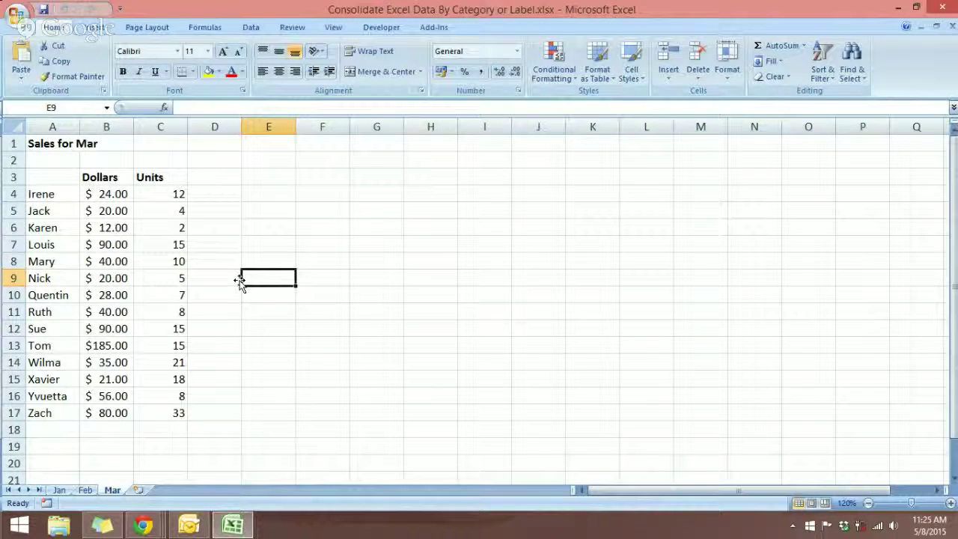
pyautogui.click(110, 176)
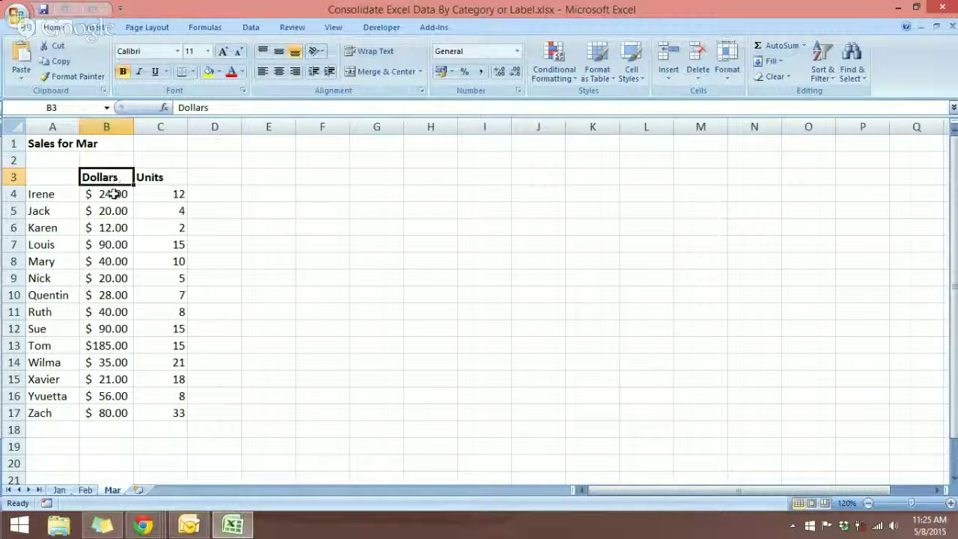
pyautogui.click(59, 489)
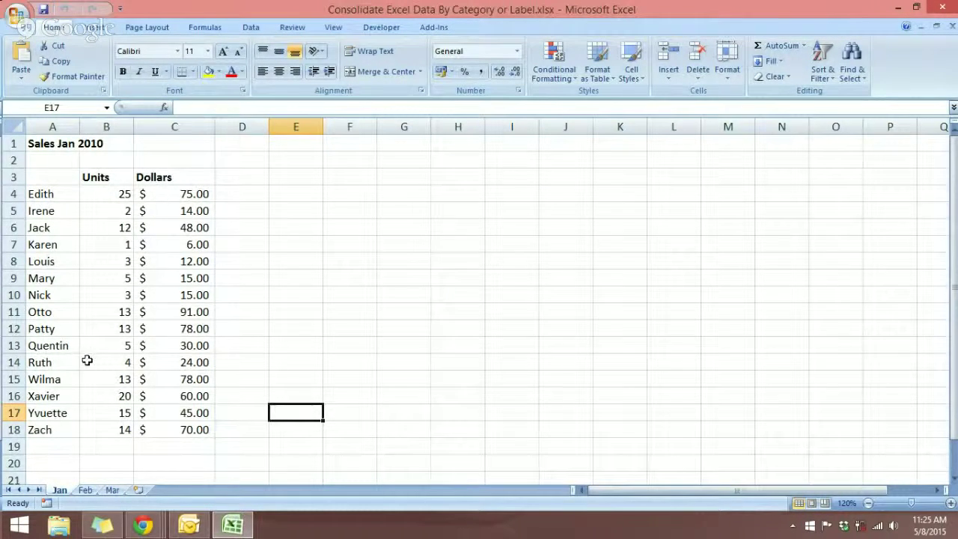
pyautogui.click(113, 489)
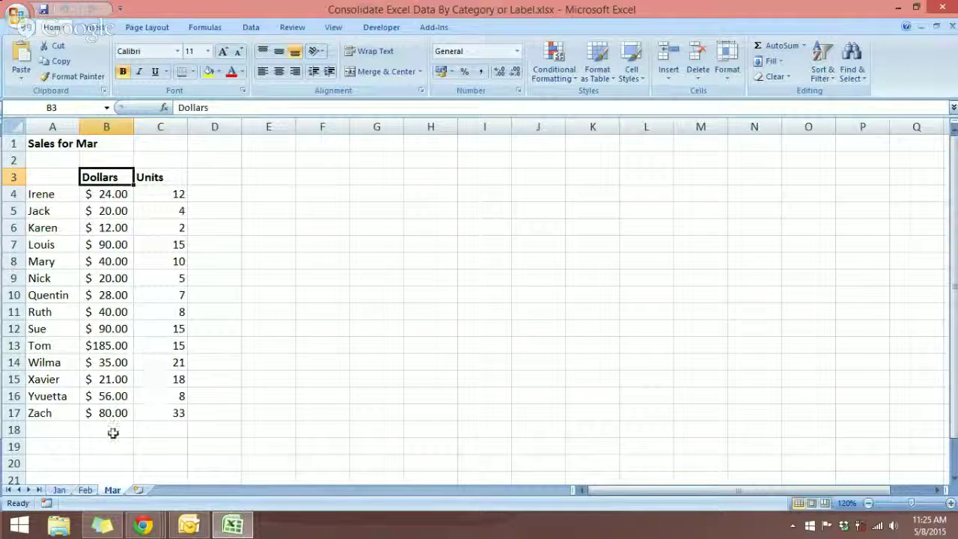
pyautogui.click(85, 490)
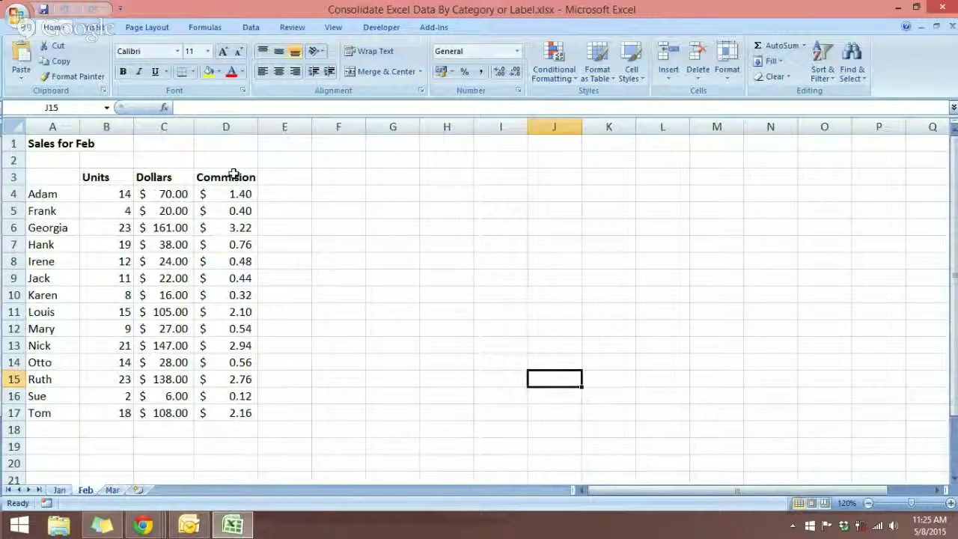
pyautogui.click(59, 489)
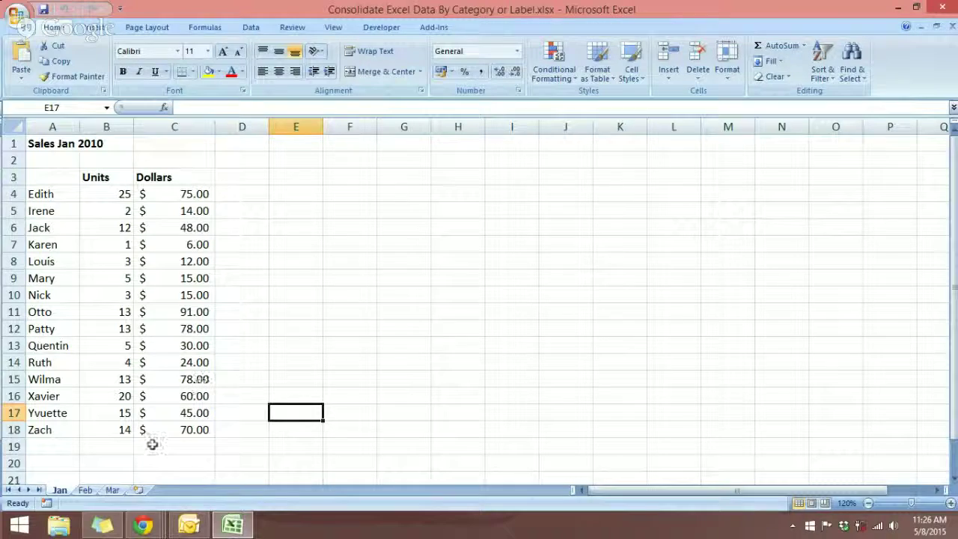
# Add a new blank worksheet after Mar and select its cell A1 as the destination for the consolidated data
pyautogui.click(138, 490)
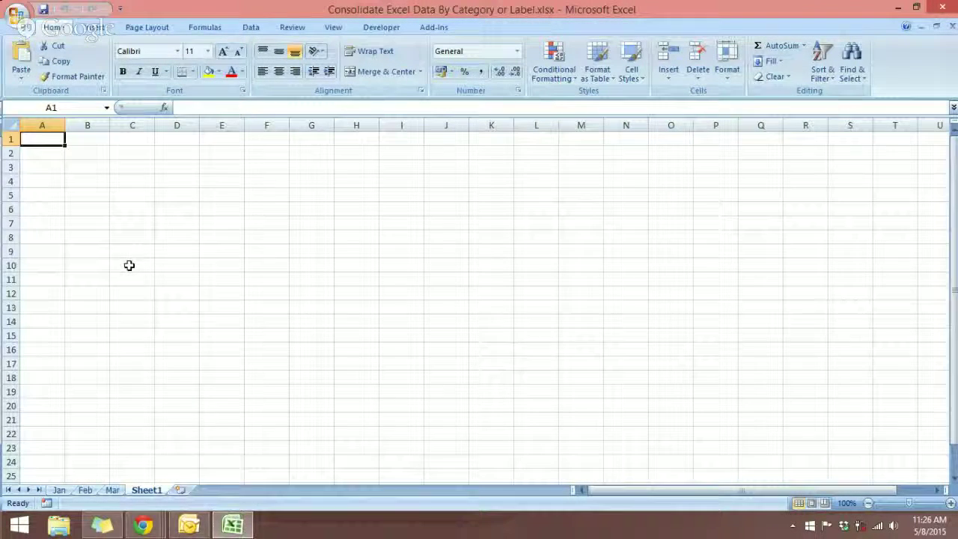
pyautogui.click(950, 503)
pyautogui.click(950, 503)
pyautogui.click(60, 178)
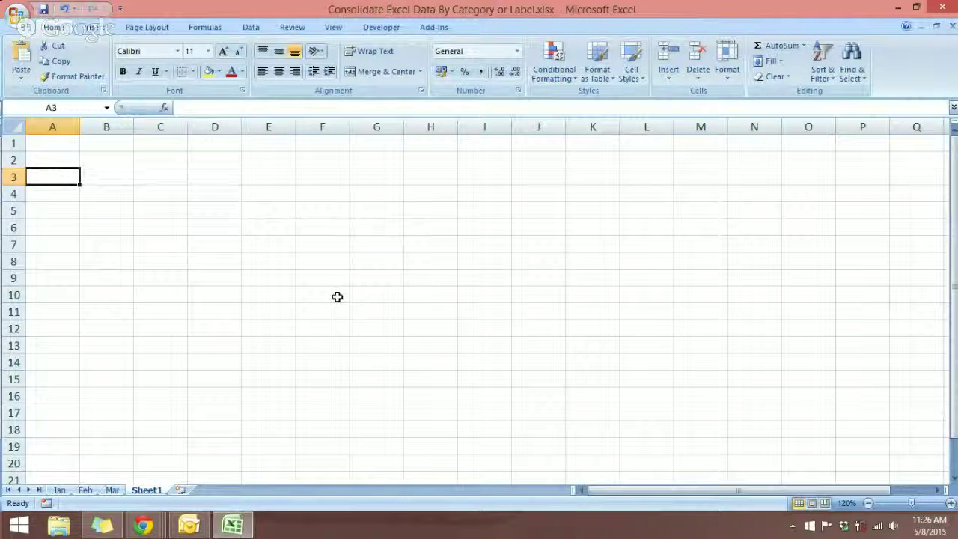
pyautogui.click(67, 146)
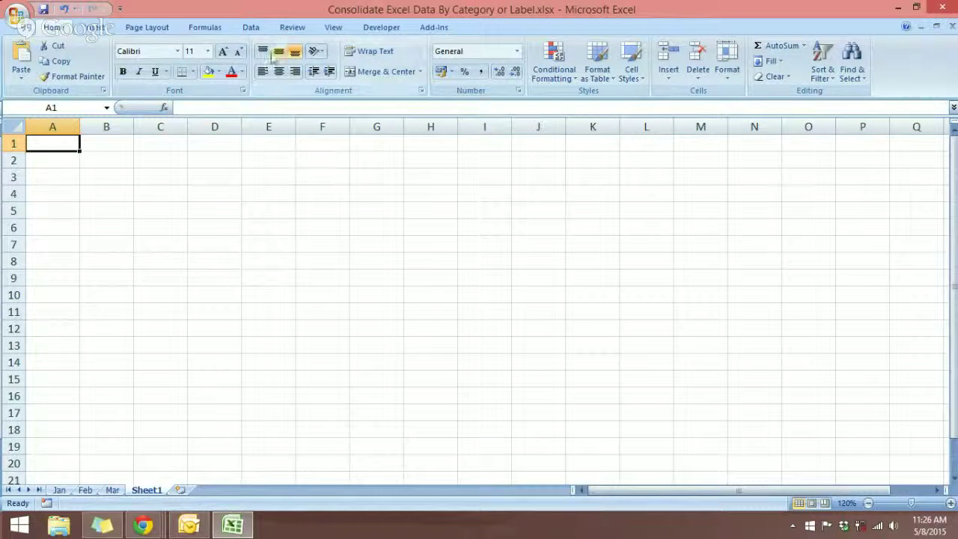
# Start a Consolidate operation with the Sum function, using labels from both the top row and the left column
pyautogui.click(253, 28)
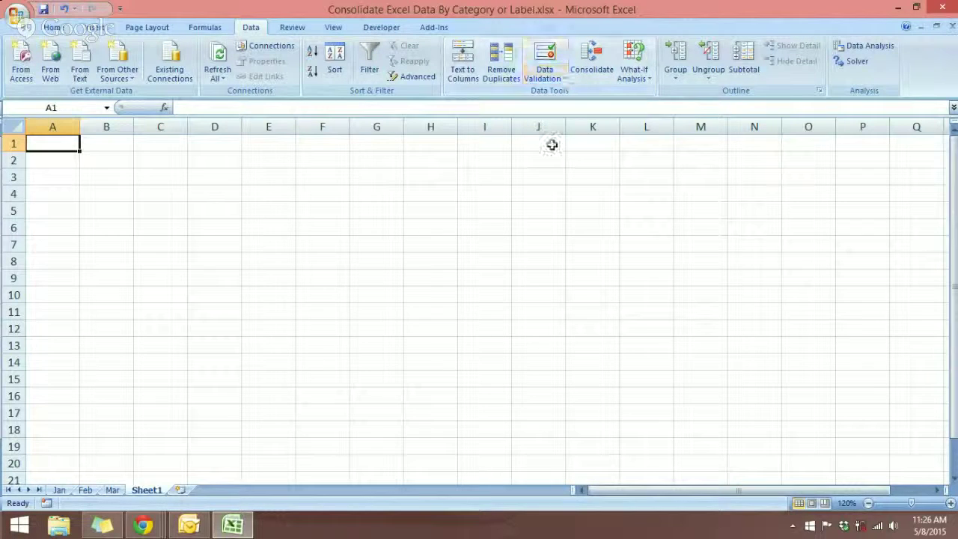
pyautogui.click(583, 80)
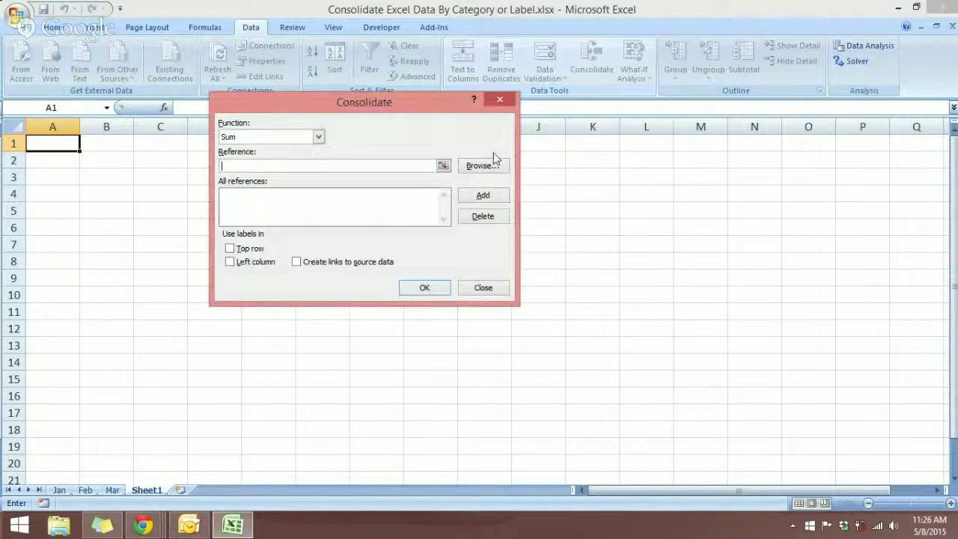
pyautogui.moveTo(367, 102); pyautogui.dragTo(403, 201)
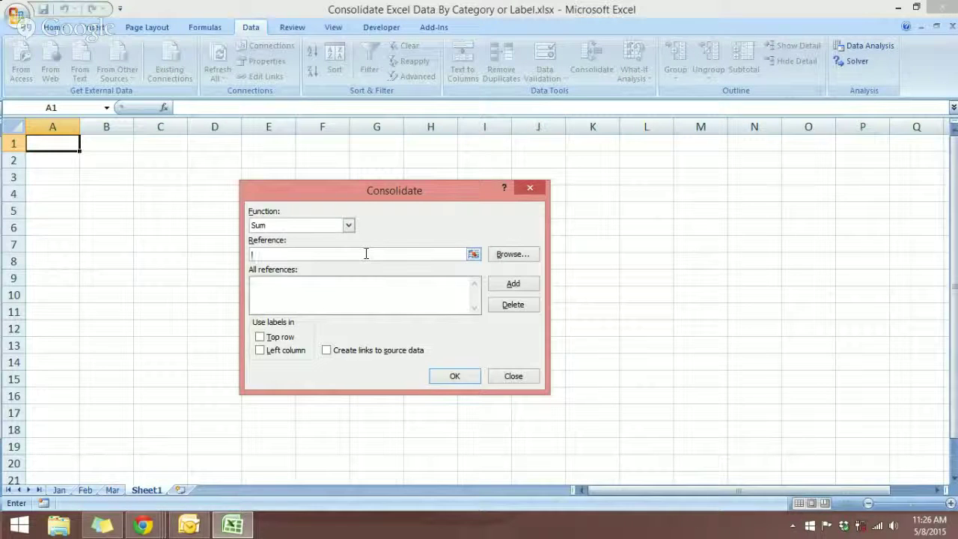
pyautogui.click(59, 490)
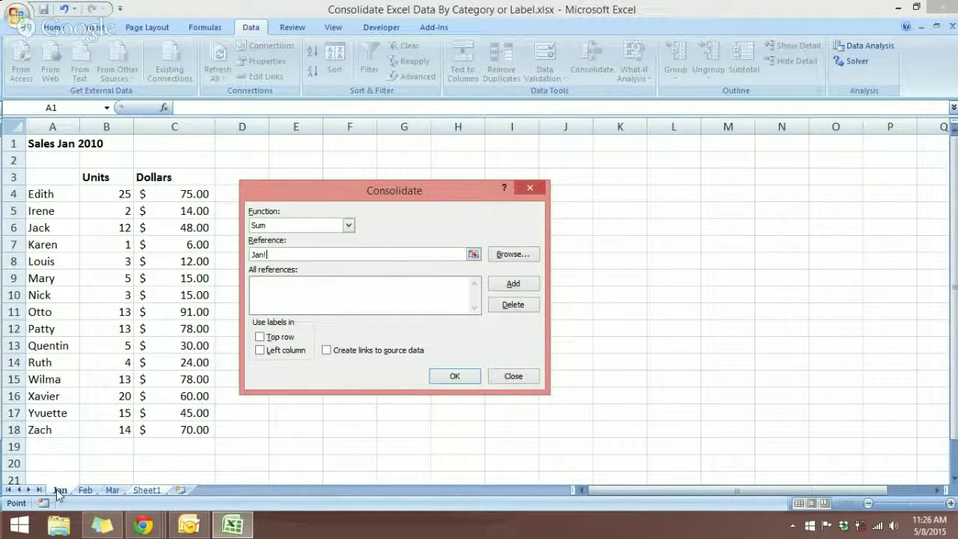
pyautogui.click(260, 337)
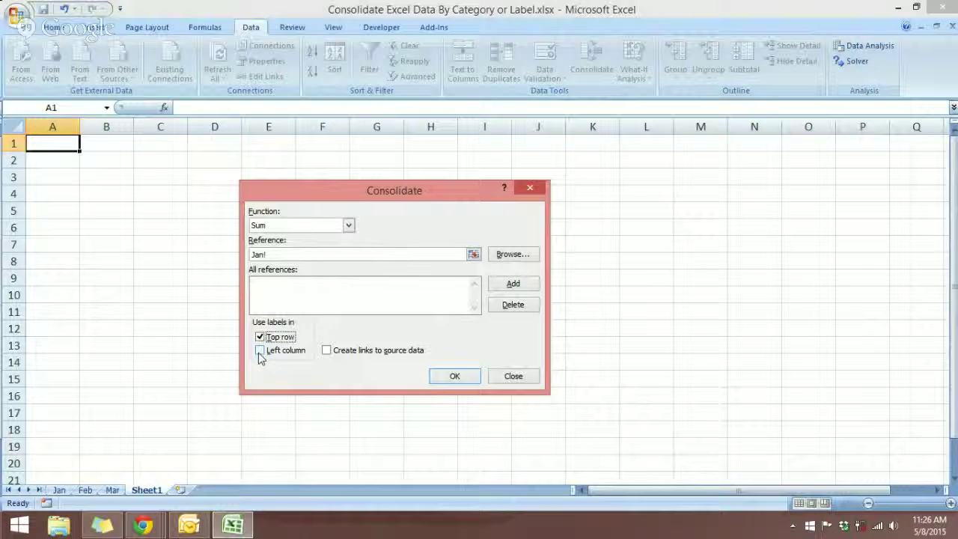
pyautogui.click(259, 351)
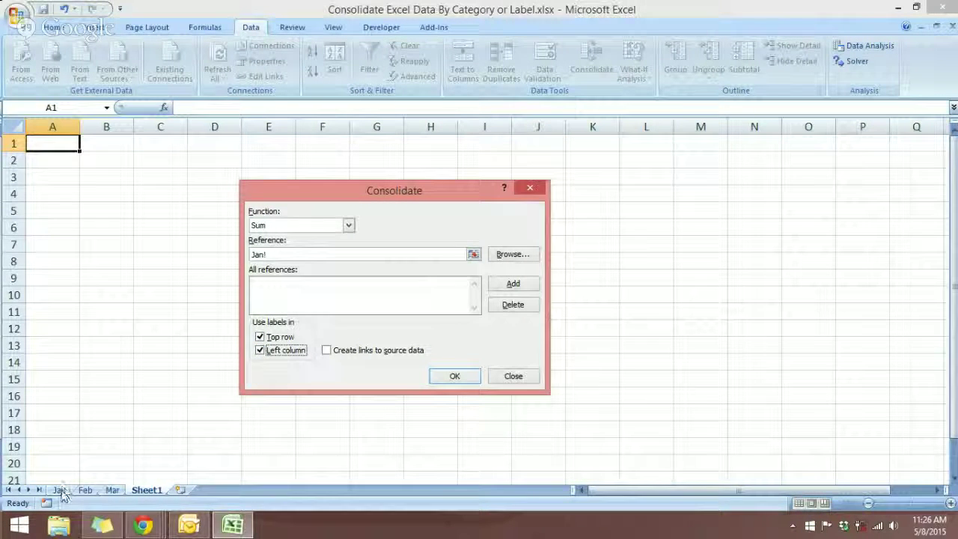
# Clear the incomplete reference and add the Jan sheet's range A3:C18 to the consolidation references
pyautogui.moveTo(282, 255); pyautogui.dragTo(247, 247)
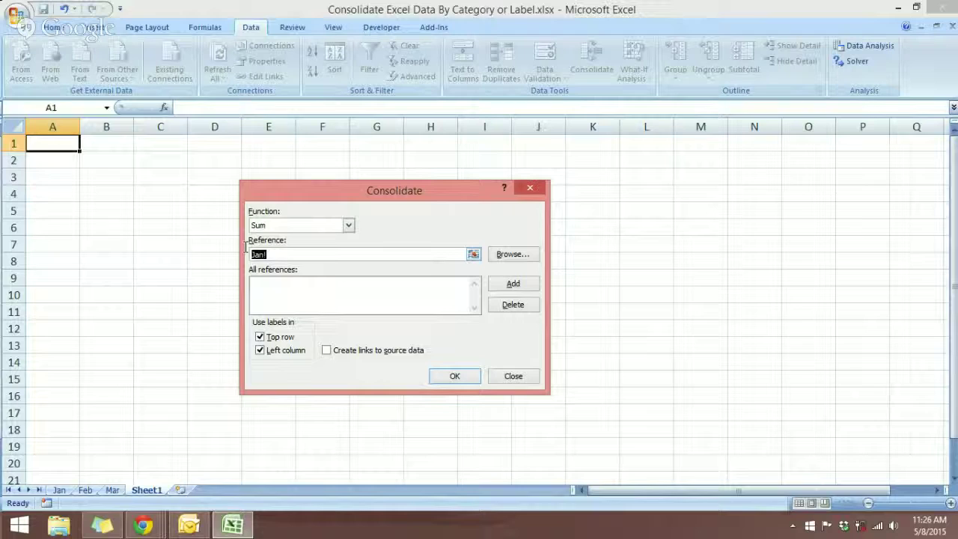
pyautogui.press('BackSpace')
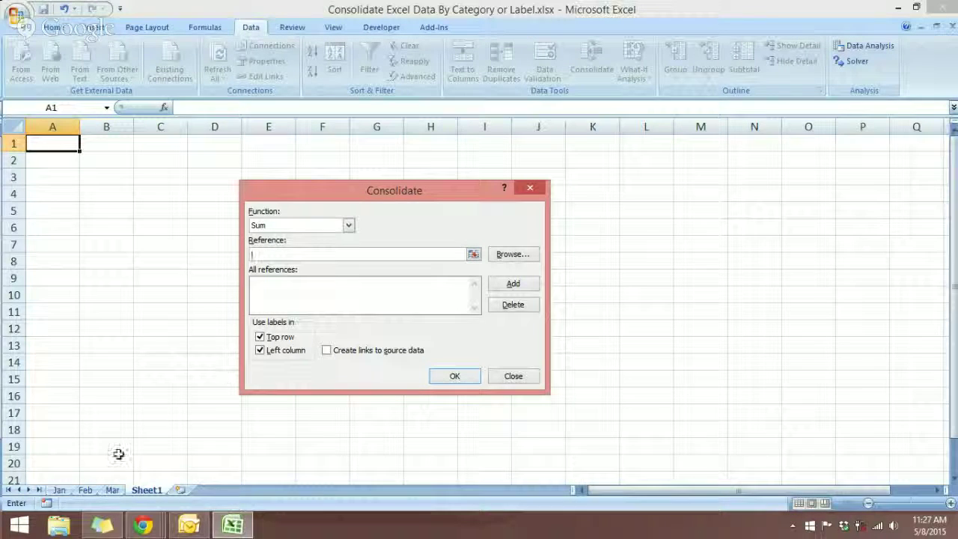
pyautogui.click(59, 490)
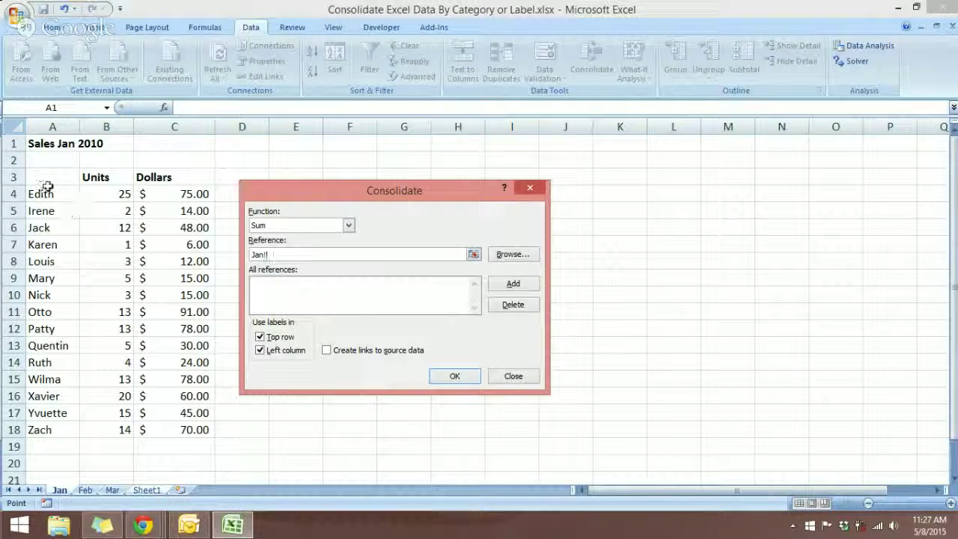
pyautogui.moveTo(38, 178); pyautogui.dragTo(182, 421)
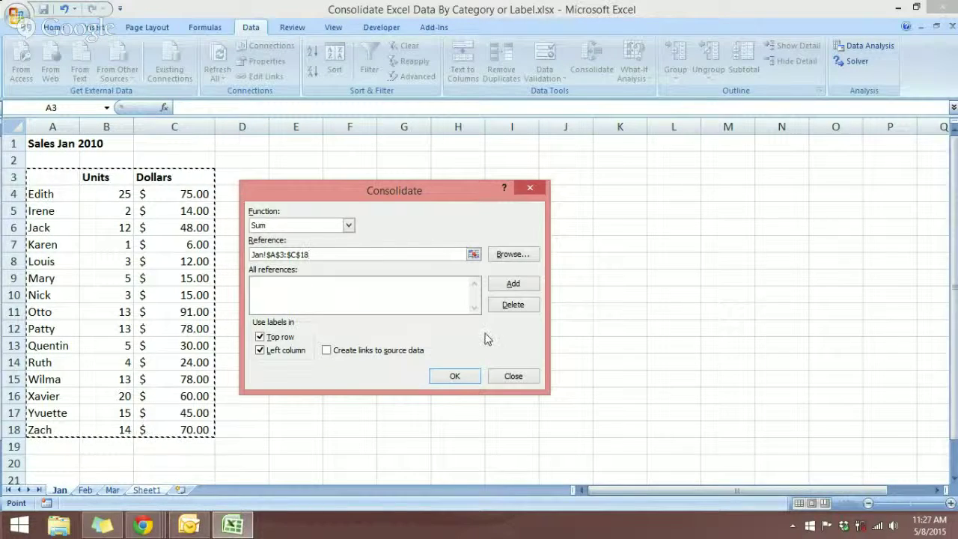
pyautogui.click(522, 288)
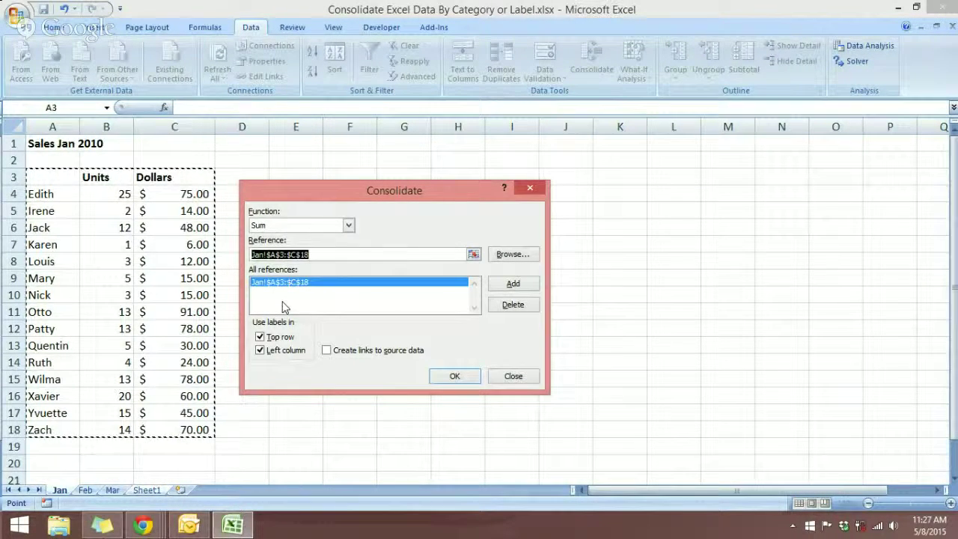
# Add the Feb sheet's range A3:D17, including the commission column, to the consolidation references
pyautogui.click(86, 490)
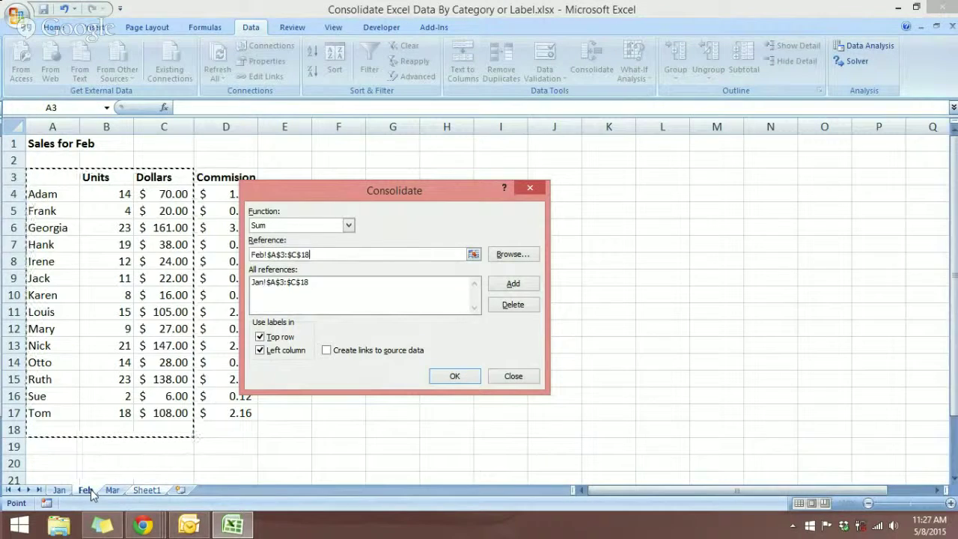
pyautogui.moveTo(50, 180); pyautogui.dragTo(218, 413)
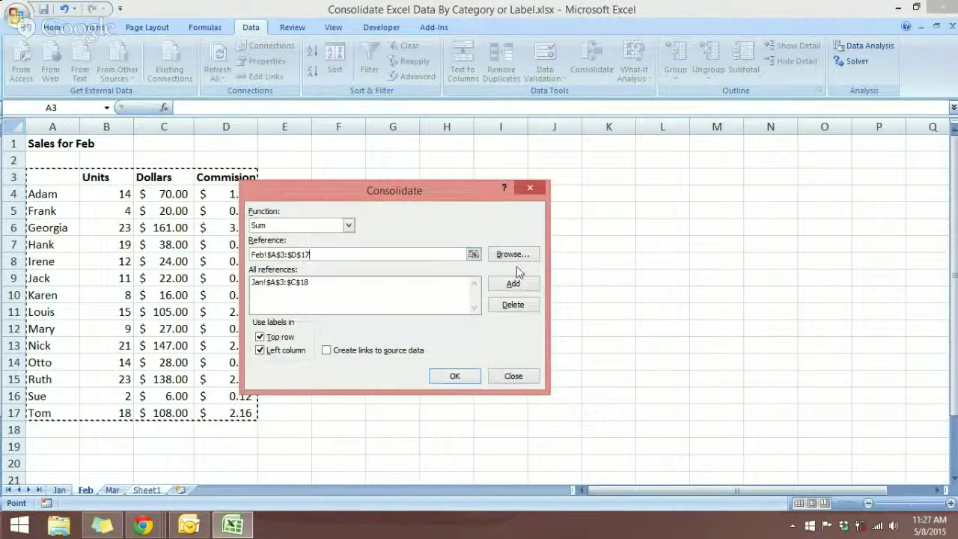
pyautogui.click(507, 292)
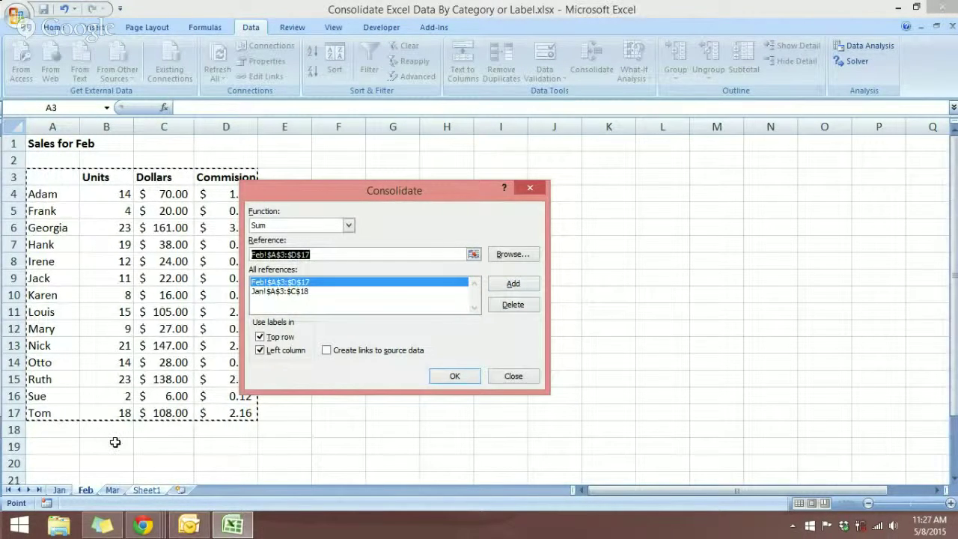
# Add the Mar sheet's range A3:C17 to the consolidation references and run the consolidation
pyautogui.click(114, 489)
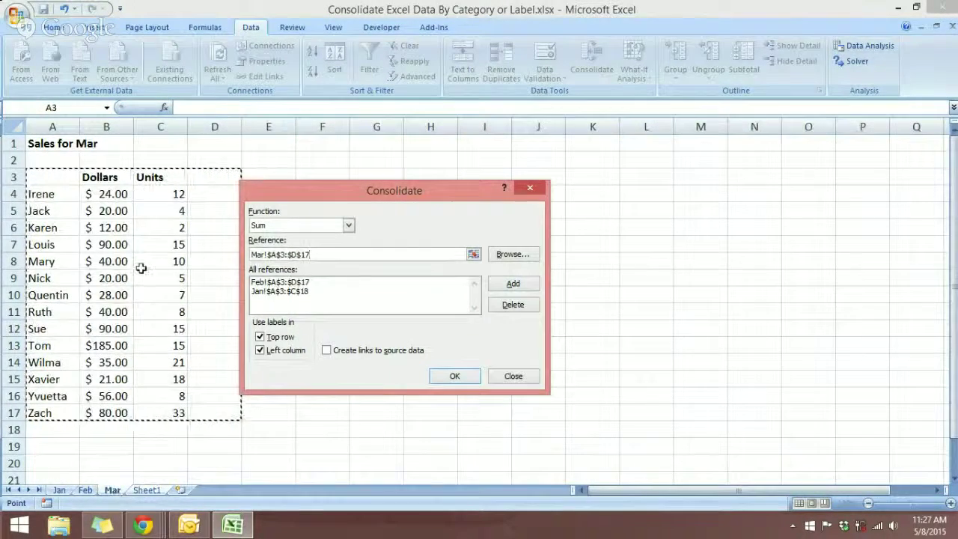
pyautogui.moveTo(57, 174); pyautogui.dragTo(160, 411)
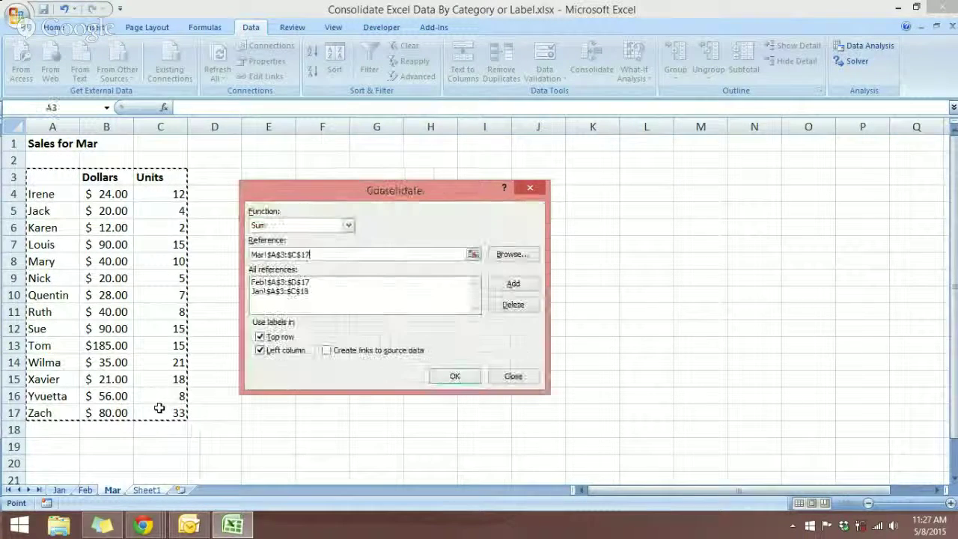
pyautogui.click(509, 285)
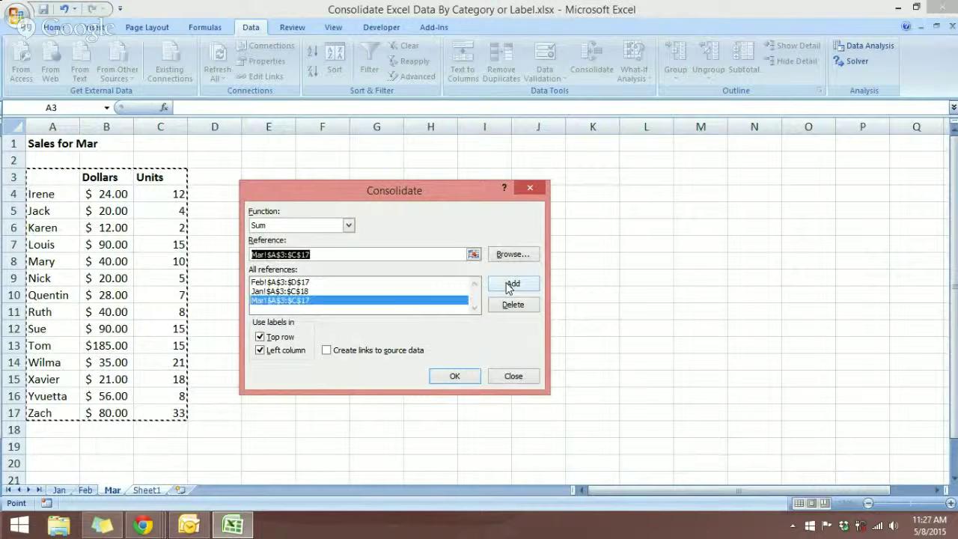
pyautogui.click(457, 375)
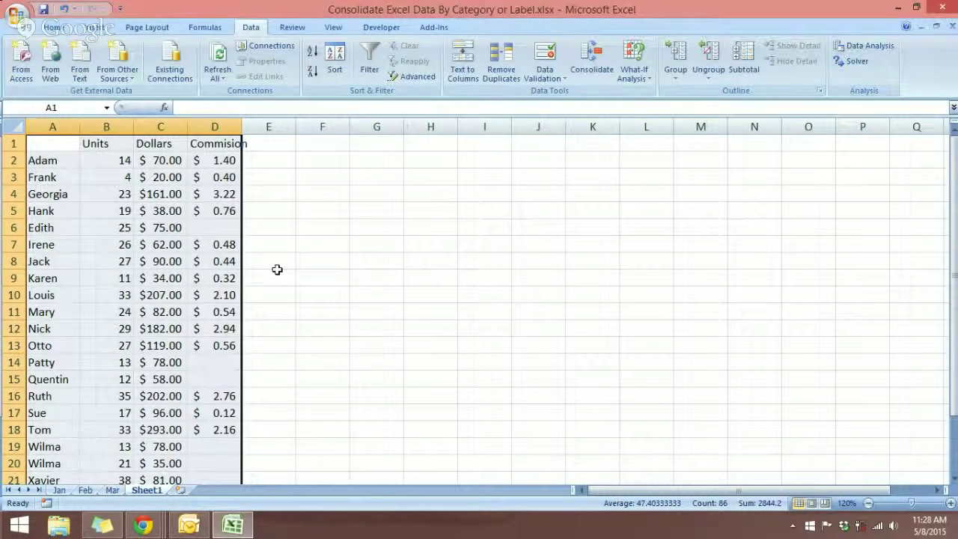
# Examine the consolidated table against the Mar and Jan sheets, checking the blank commission cells for Edith, Patty and Quentin
pyautogui.click(250, 194)
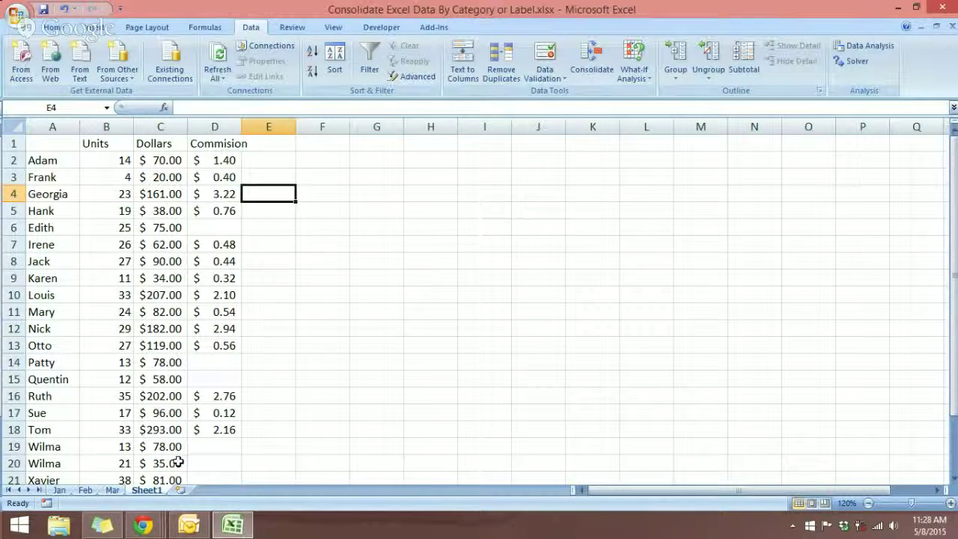
pyautogui.click(111, 490)
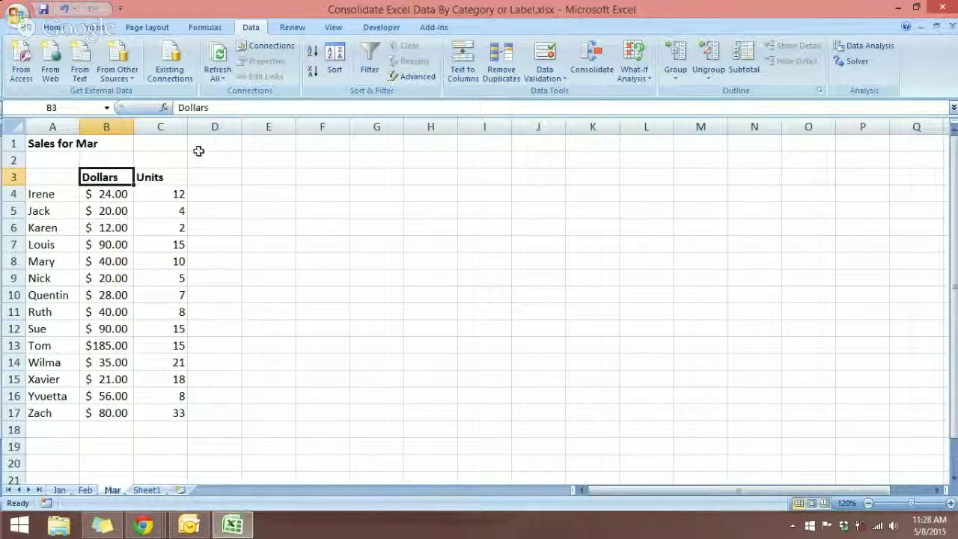
pyautogui.click(58, 491)
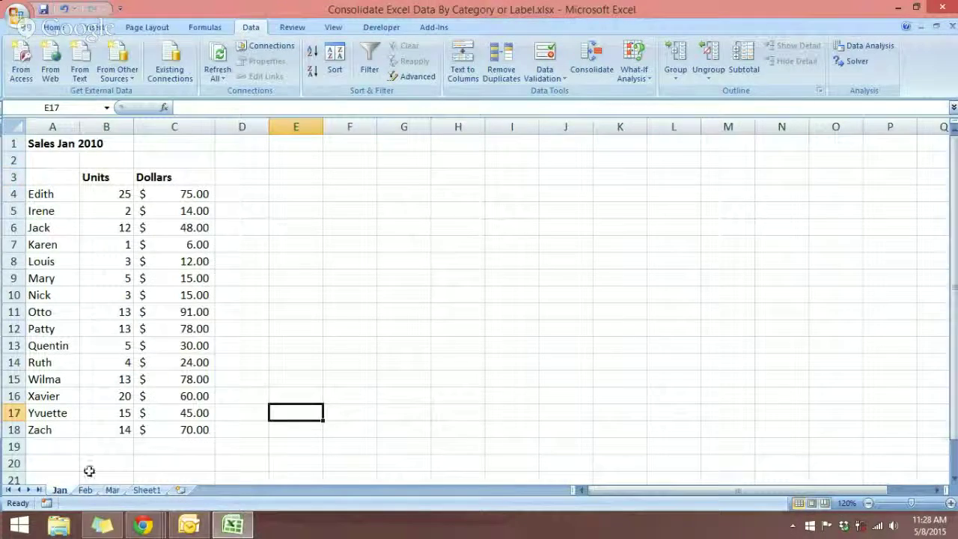
pyautogui.click(147, 490)
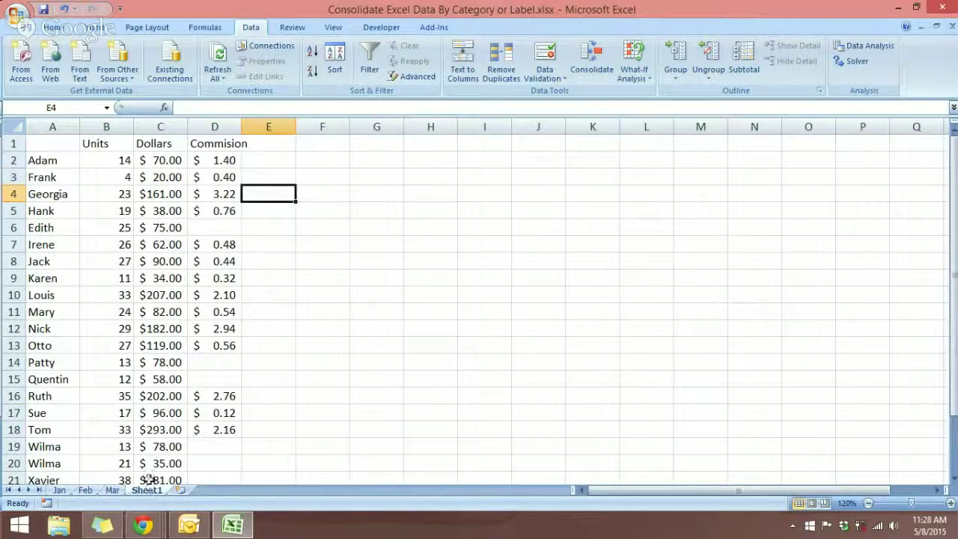
pyautogui.click(224, 228)
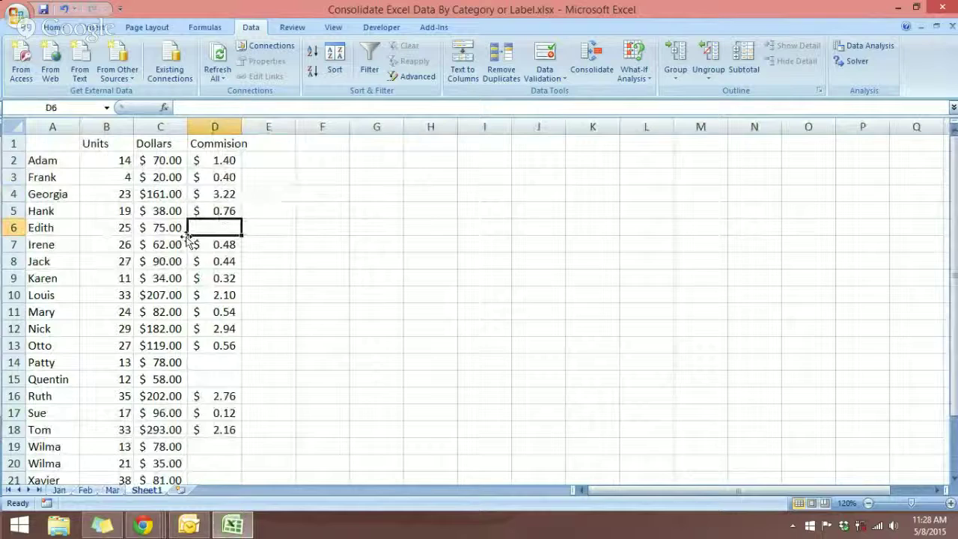
pyautogui.click(200, 364)
pyautogui.click(202, 376)
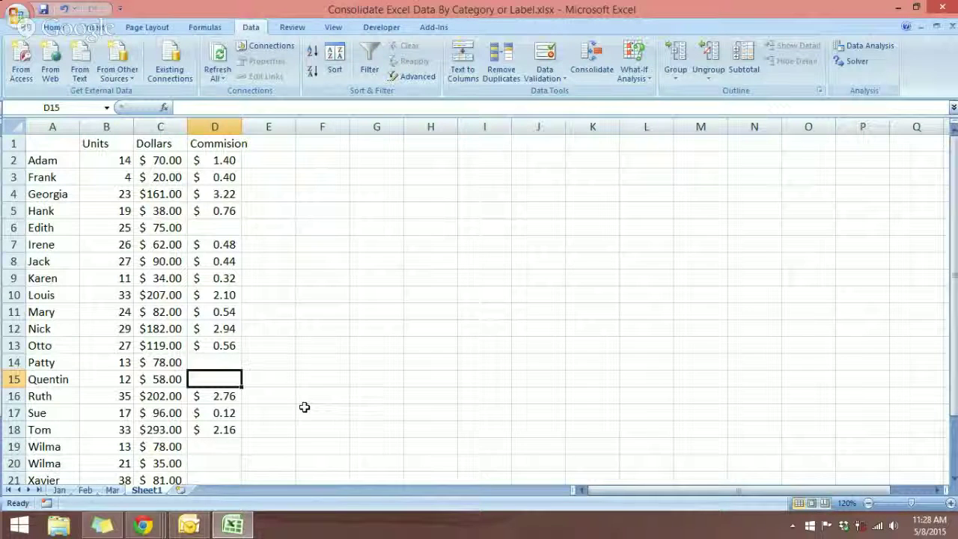
pyautogui.click(276, 279)
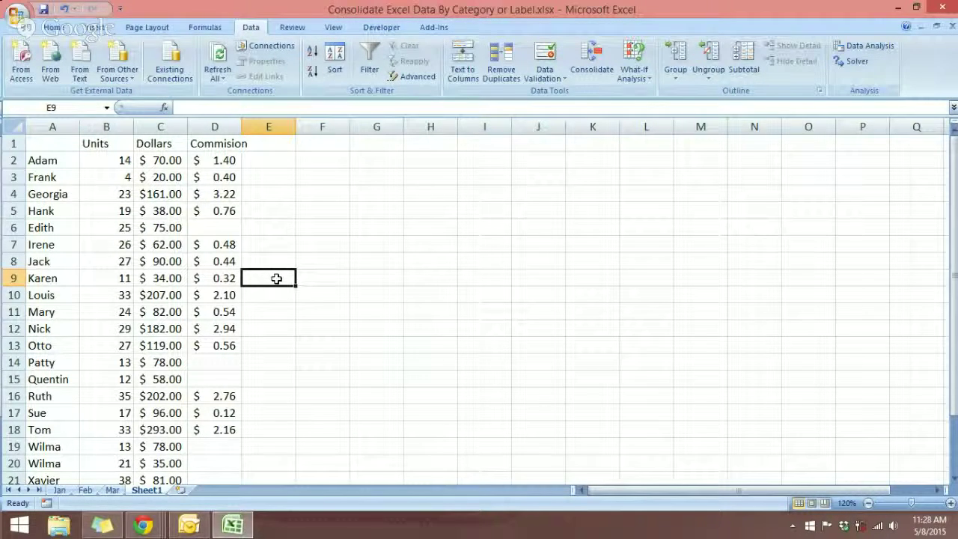
pyautogui.moveTo(142, 525)
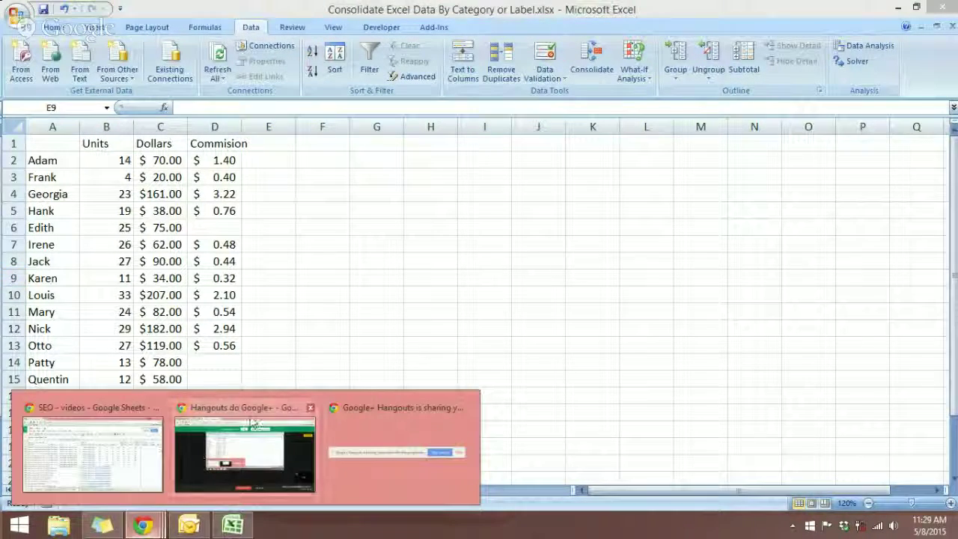